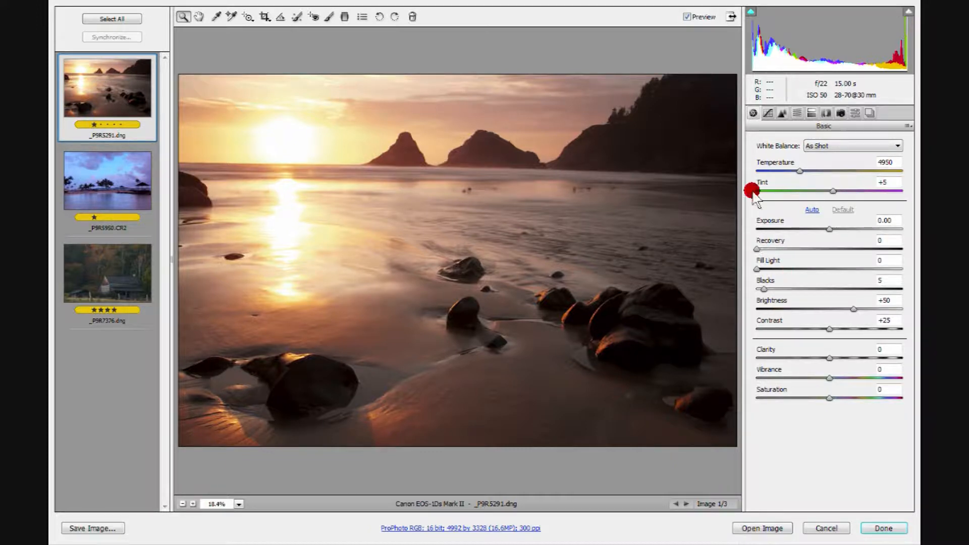
# Turn on the shadow and highlight clipping warnings, then drag Exposure down to -3.35
pyautogui.click(750, 12)
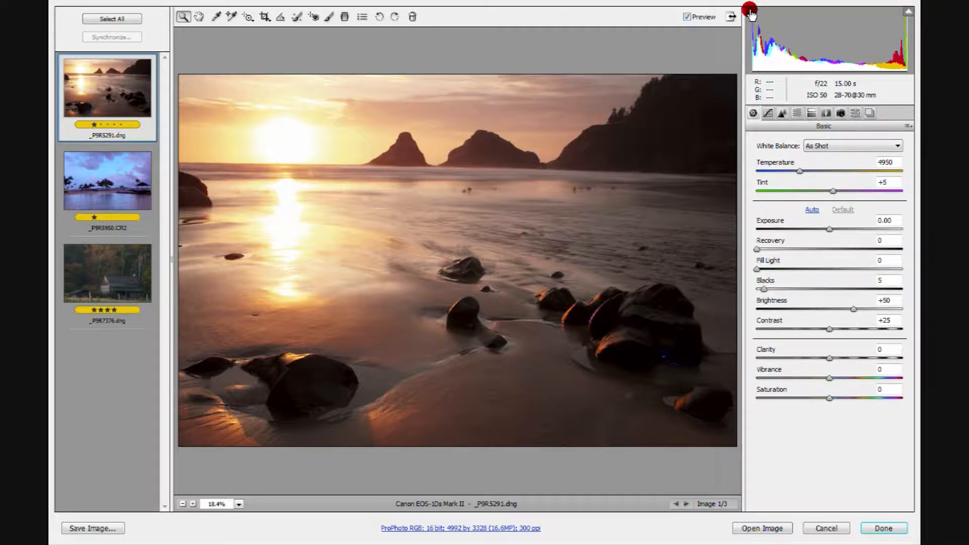
pyautogui.click(907, 12)
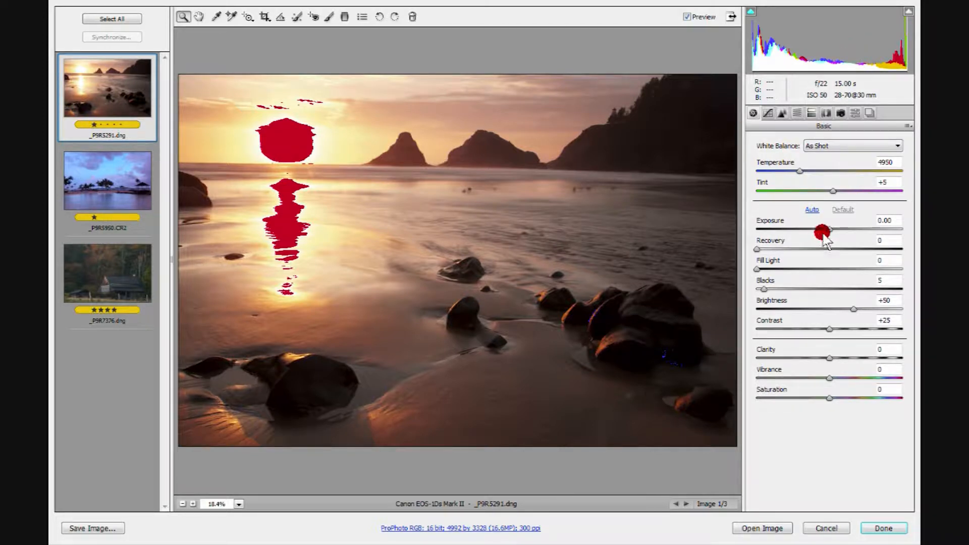
pyautogui.moveTo(827, 228); pyautogui.dragTo(765, 237)
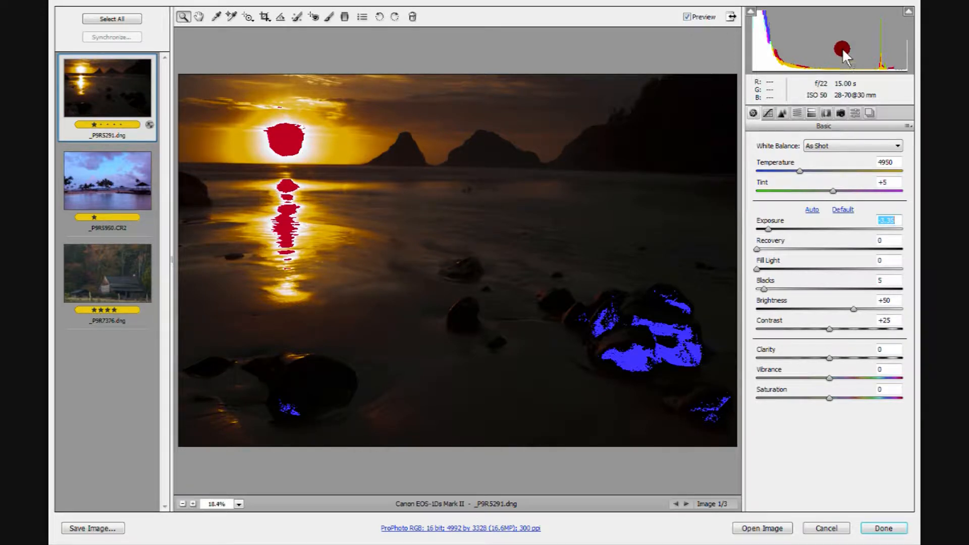
# Toggle the highlight clipping warning off, on and off again, then toggle the shadow clipping warning off and on
pyautogui.click(908, 11)
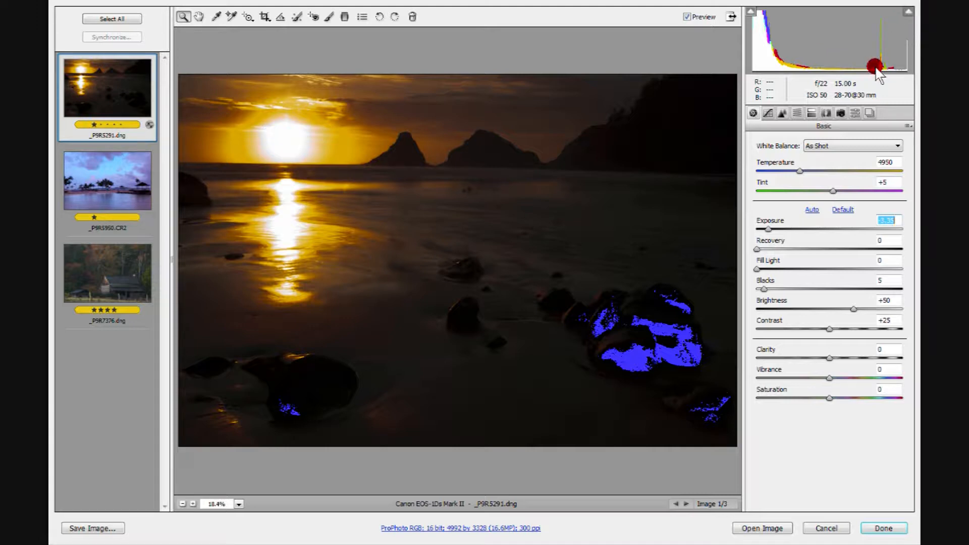
pyautogui.click(908, 12)
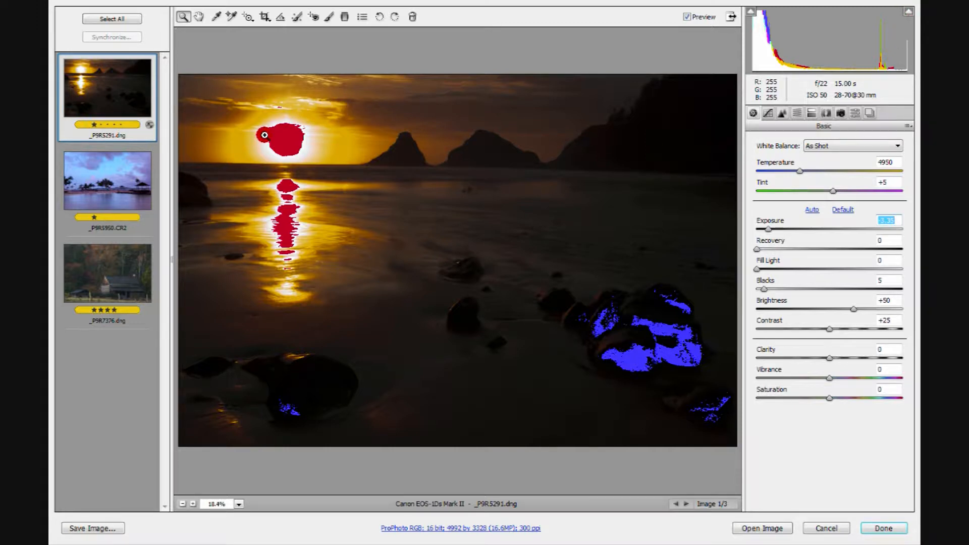
pyautogui.click(908, 11)
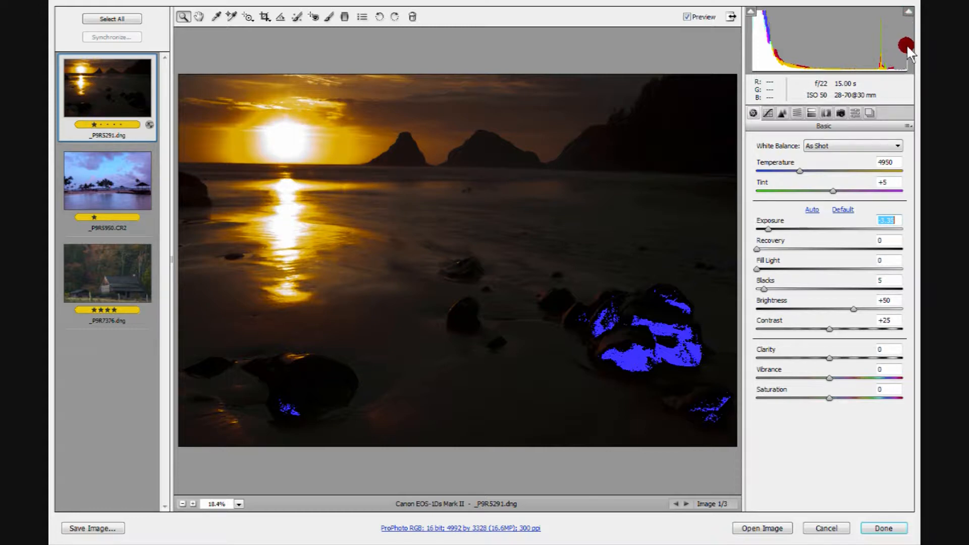
pyautogui.click(751, 11)
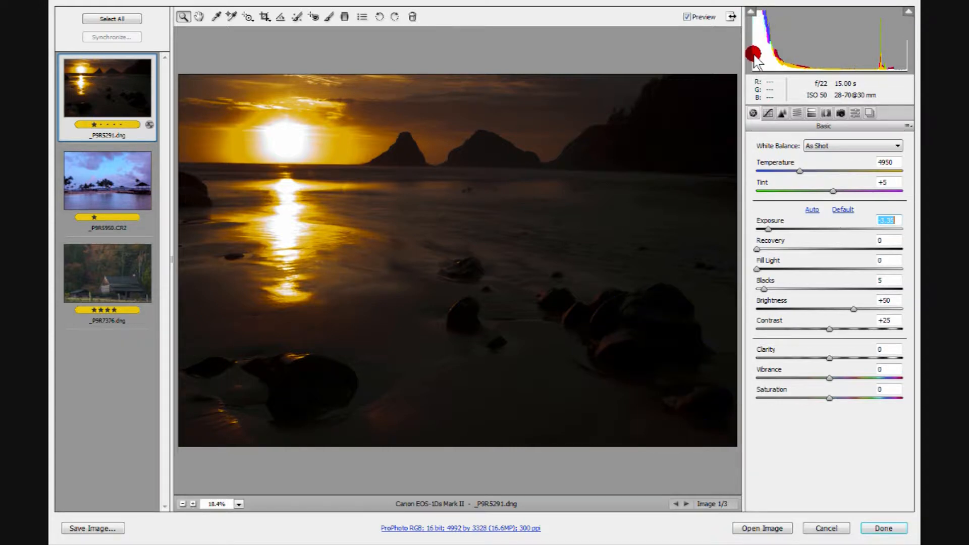
pyautogui.click(751, 11)
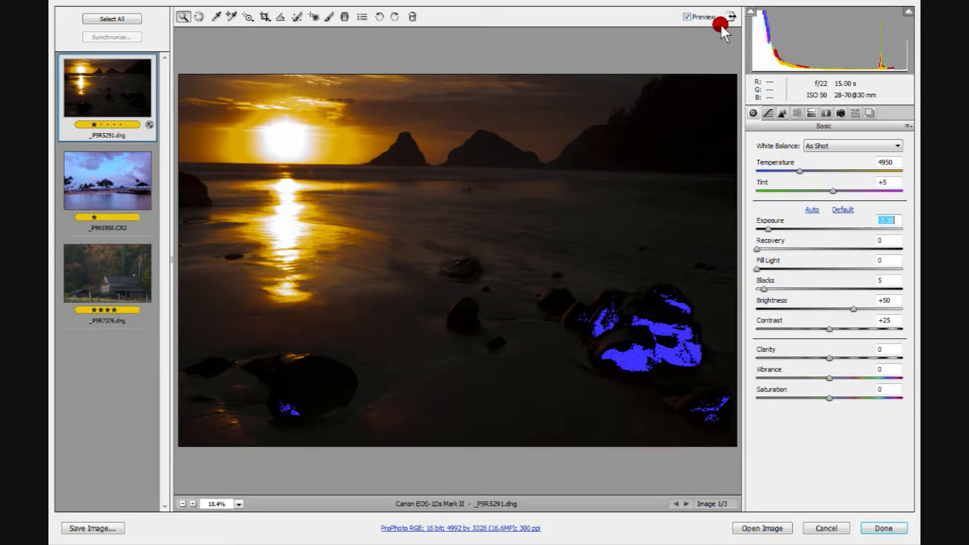
# Toggle the preview off and back on to compare the adjusted image with the original
pyautogui.click(687, 16)
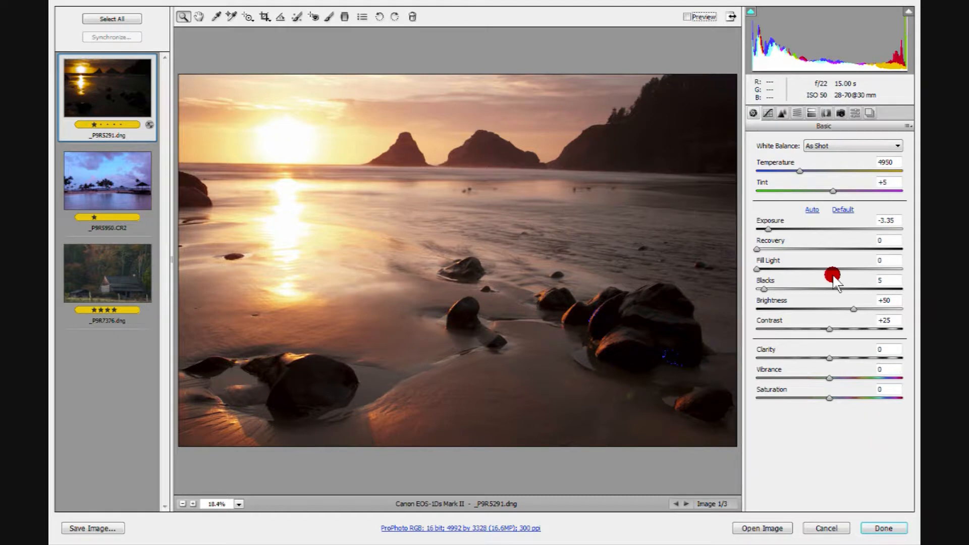
pyautogui.click(685, 17)
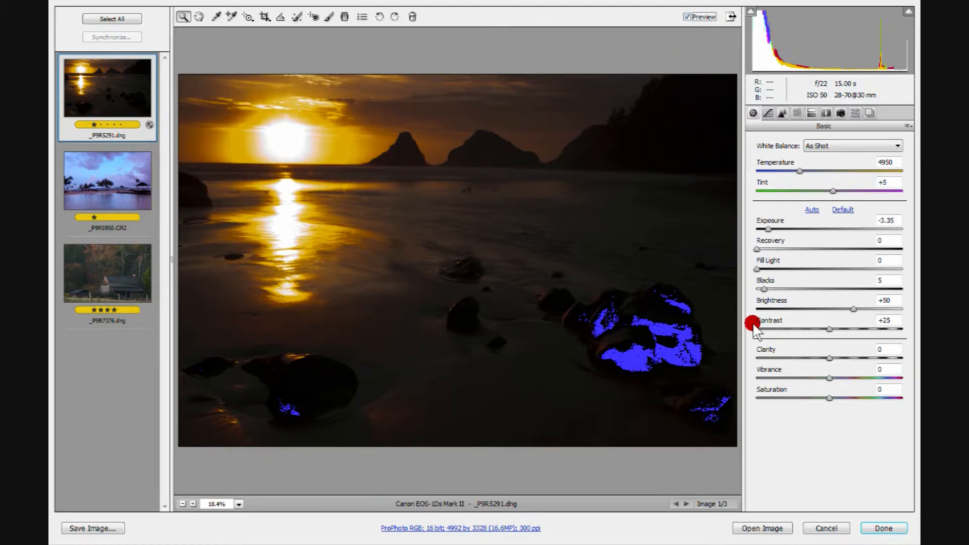
# Drag Exposure up, then reset the Exposure slider to its default of 0
pyautogui.moveTo(767, 229); pyautogui.dragTo(842, 231)
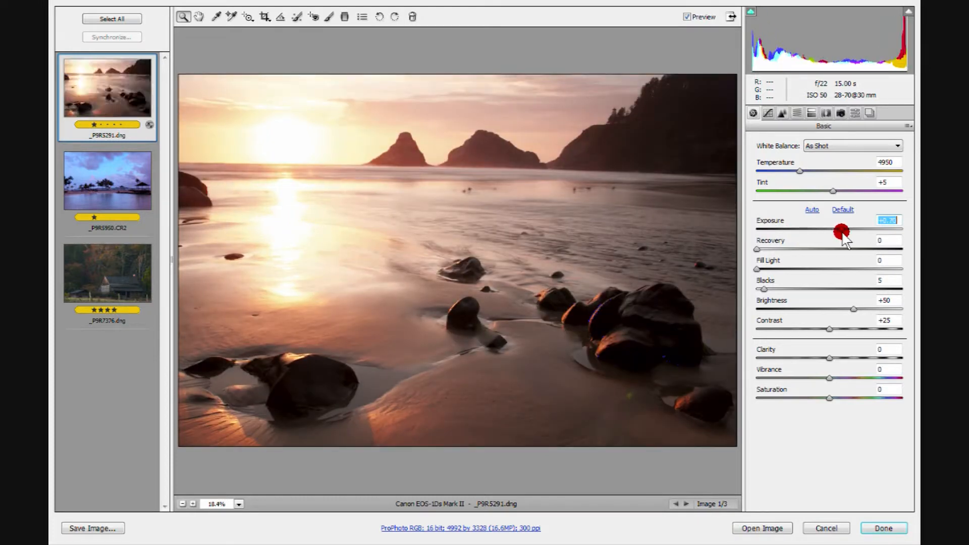
pyautogui.doubleClick(841, 231)
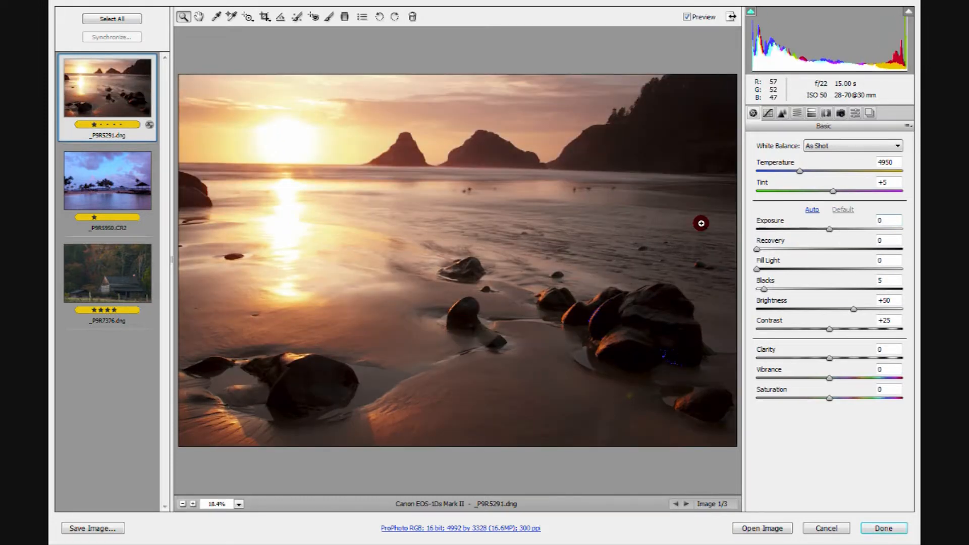
# Set Temperature to 15000 and toggle the preview repeatedly to compare the warmer image with the original
pyautogui.moveTo(800, 171); pyautogui.dragTo(872, 173)
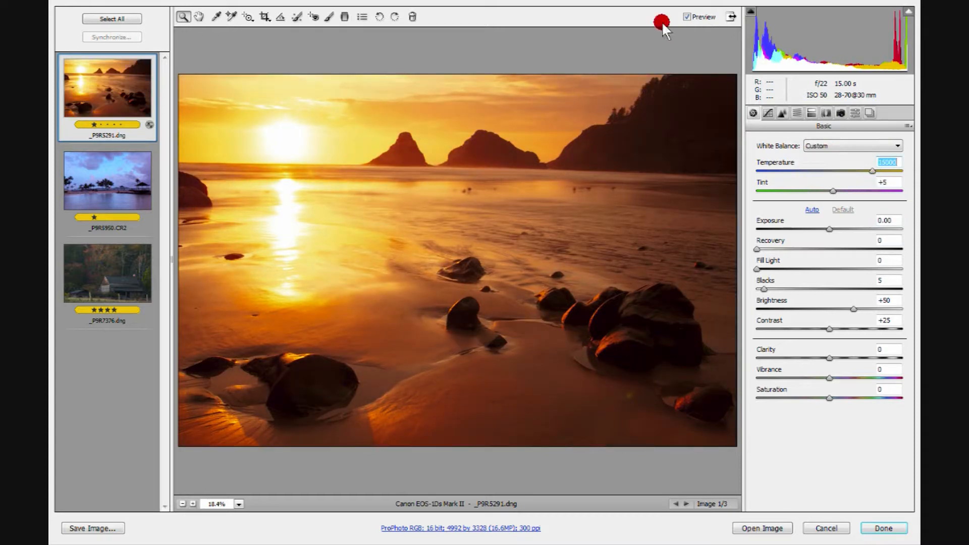
pyautogui.click(686, 15)
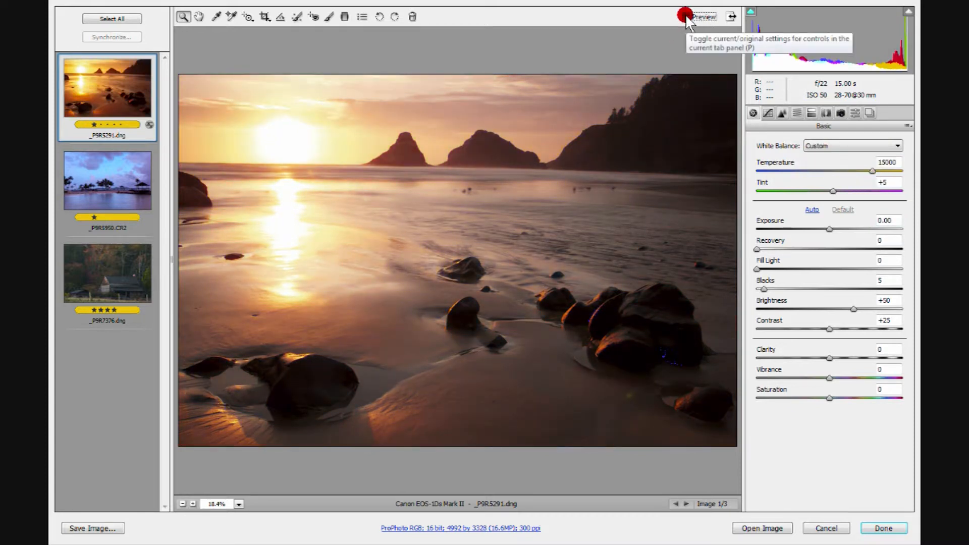
pyautogui.click(685, 15)
pyautogui.click(685, 15)
pyautogui.click(685, 16)
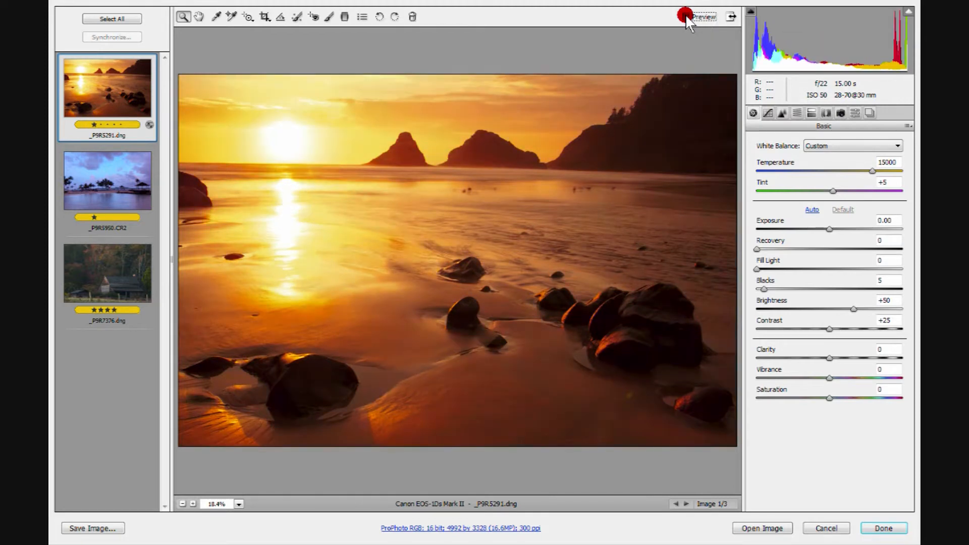
pyautogui.click(685, 15)
pyautogui.click(685, 15)
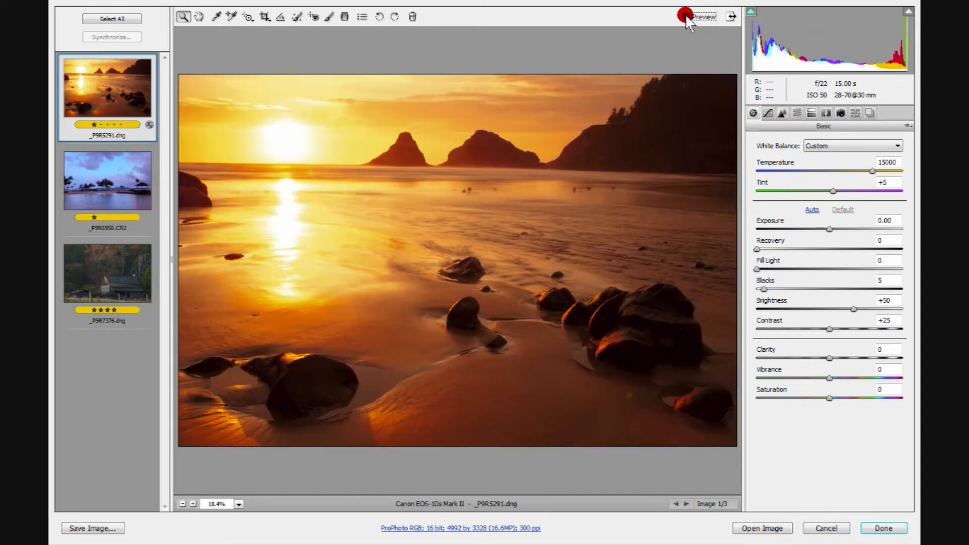
pyautogui.click(685, 16)
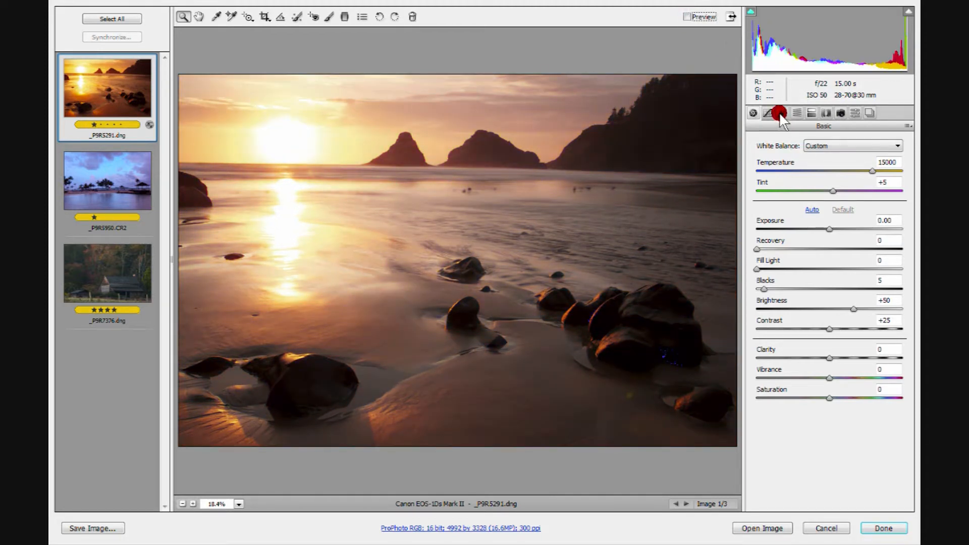
# Open the HSL / Grayscale Luminance settings and set Oranges luminance to -100
pyautogui.click(795, 114)
pyautogui.click(820, 158)
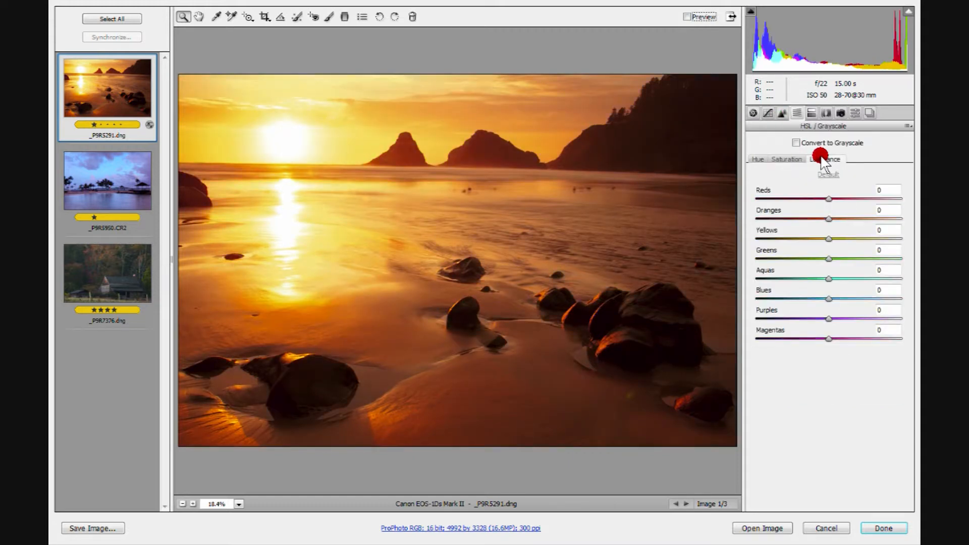
pyautogui.moveTo(826, 218); pyautogui.dragTo(667, 7)
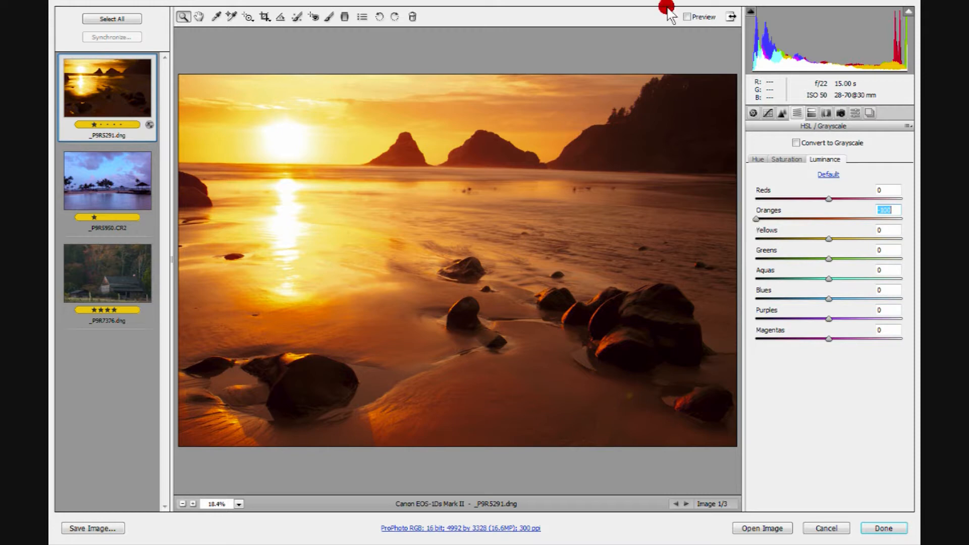
# Toggle the preview off and on to compare the orange luminance change with the original
pyautogui.click(687, 14)
pyautogui.click(688, 14)
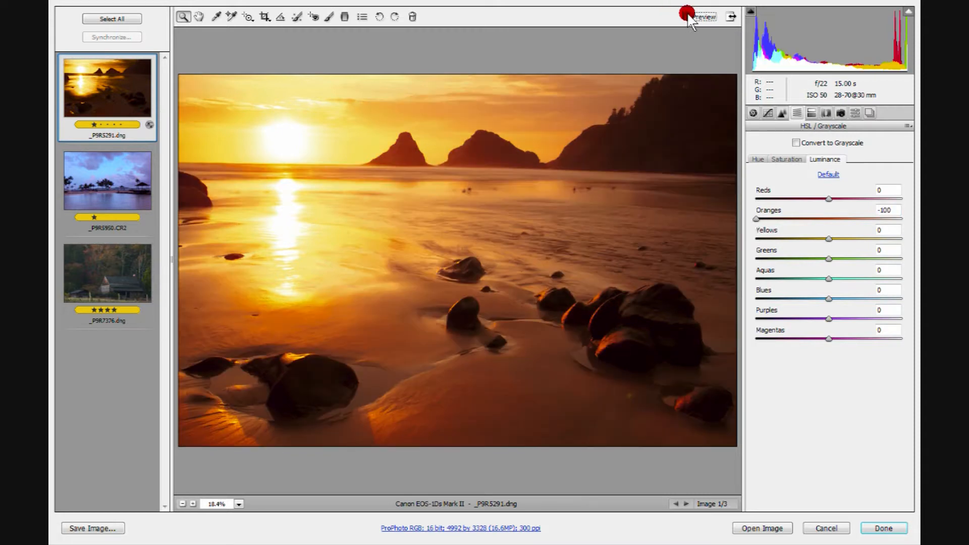
pyautogui.click(687, 16)
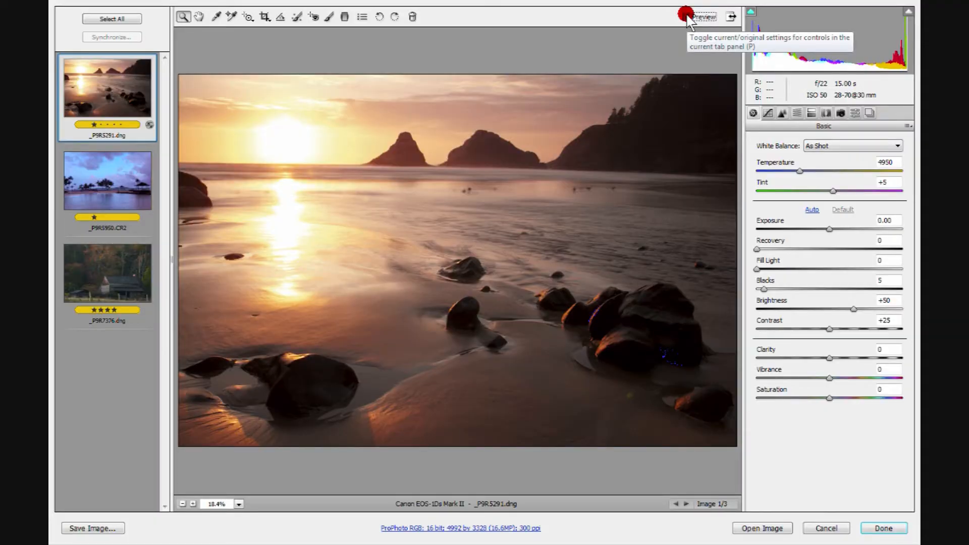
pyautogui.click(686, 17)
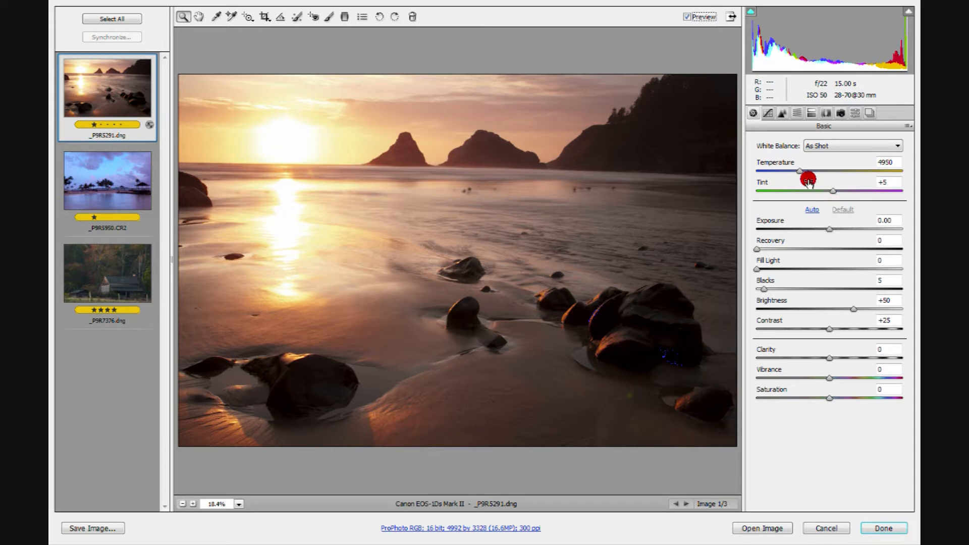
# Drag Exposure up to +3.45, then set Exposure back to 0
pyautogui.click(828, 228)
pyautogui.moveTo(828, 228); pyautogui.dragTo(893, 228)
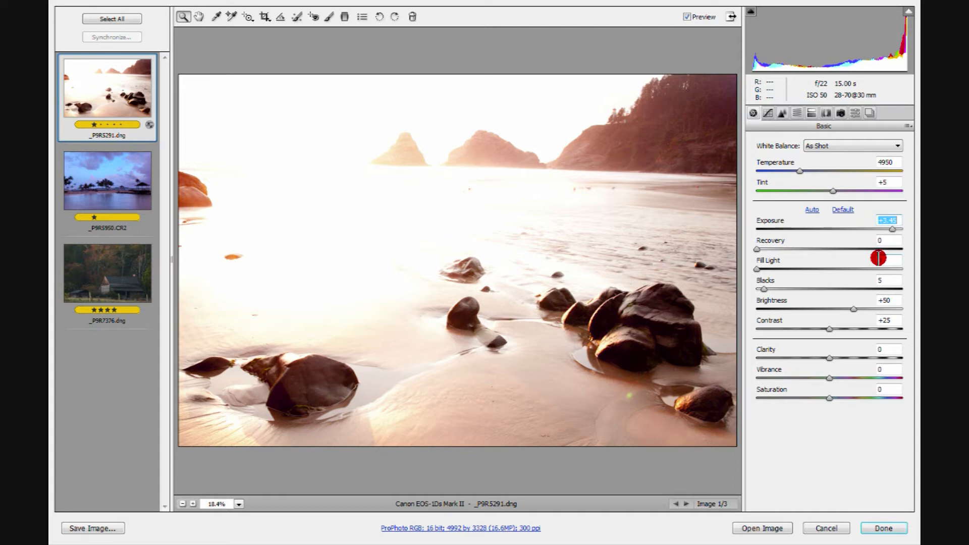
pyautogui.write('0')
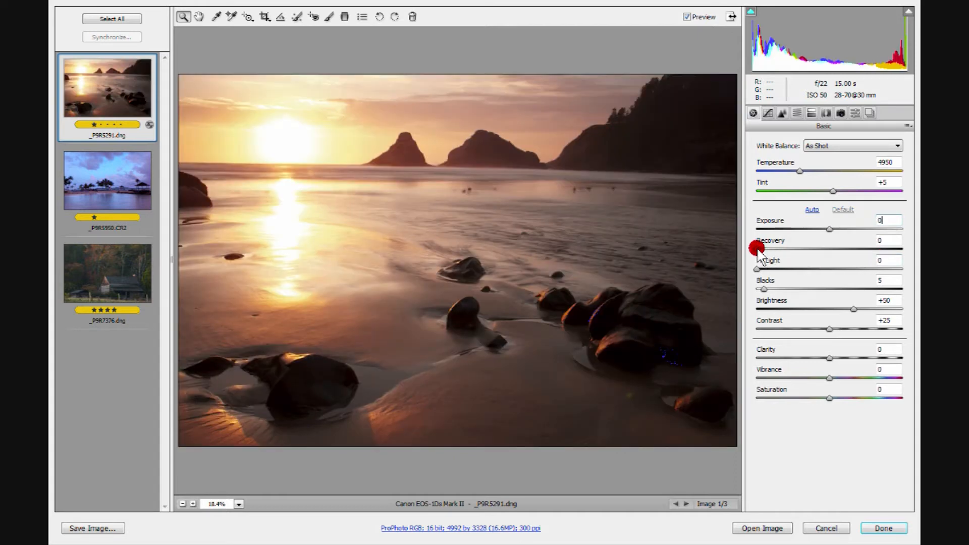
# Set Recovery and Exposure to 0
pyautogui.click(888, 240)
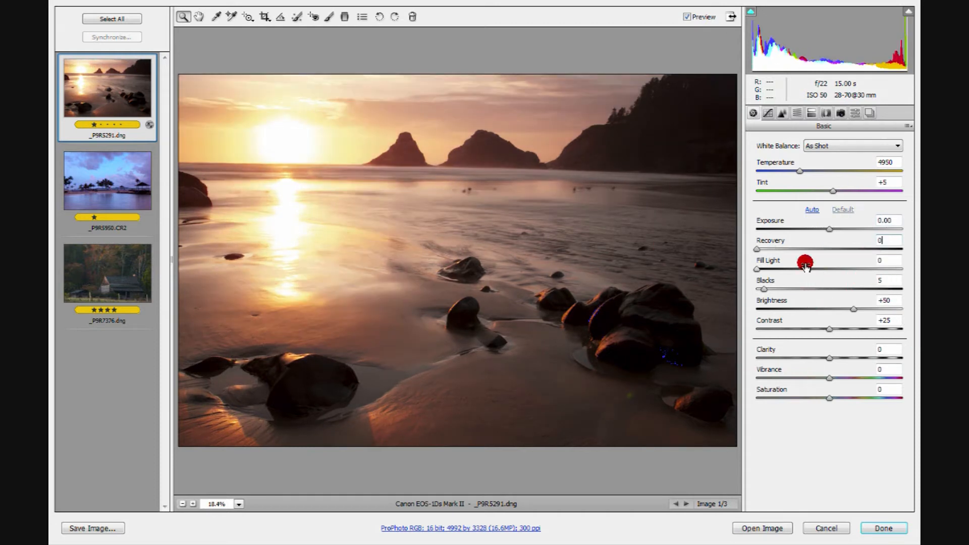
pyautogui.moveTo(829, 229); pyautogui.dragTo(842, 229)
pyautogui.write('0')
pyautogui.press('Return')
pyautogui.write('0')
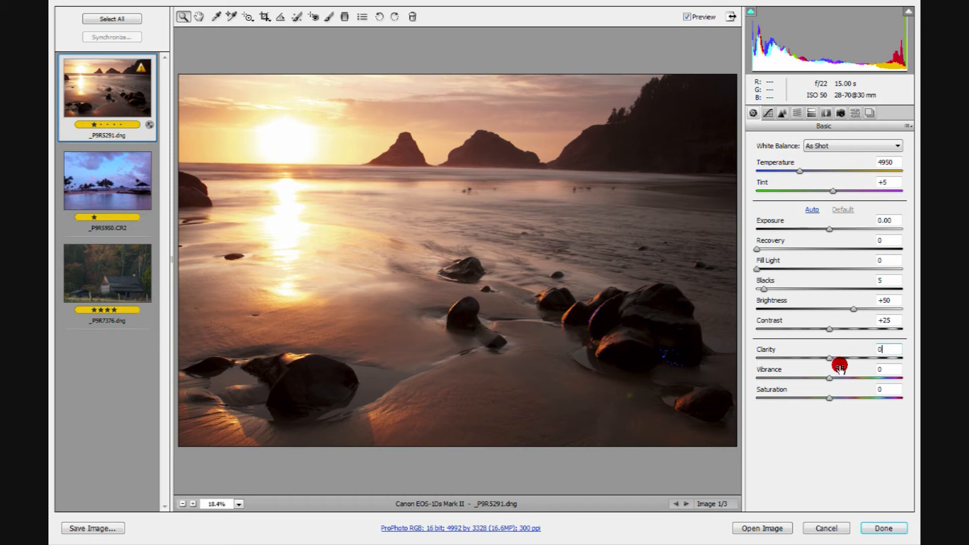
# Drag Vibrance up, then set Vibrance back to 0
pyautogui.moveTo(829, 379); pyautogui.dragTo(863, 379)
pyautogui.moveTo(837, 376); pyautogui.dragTo(863, 376)
pyautogui.click(831, 398)
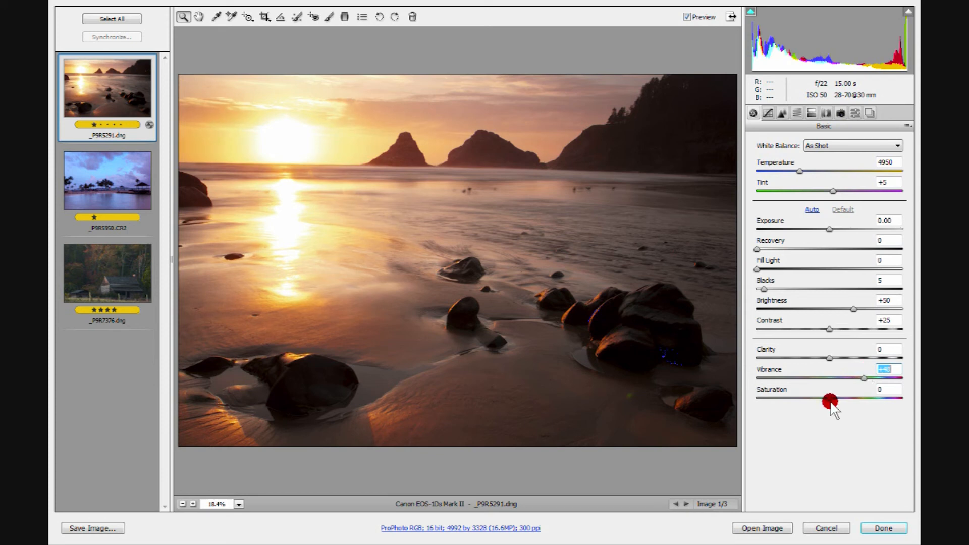
pyautogui.write('0')
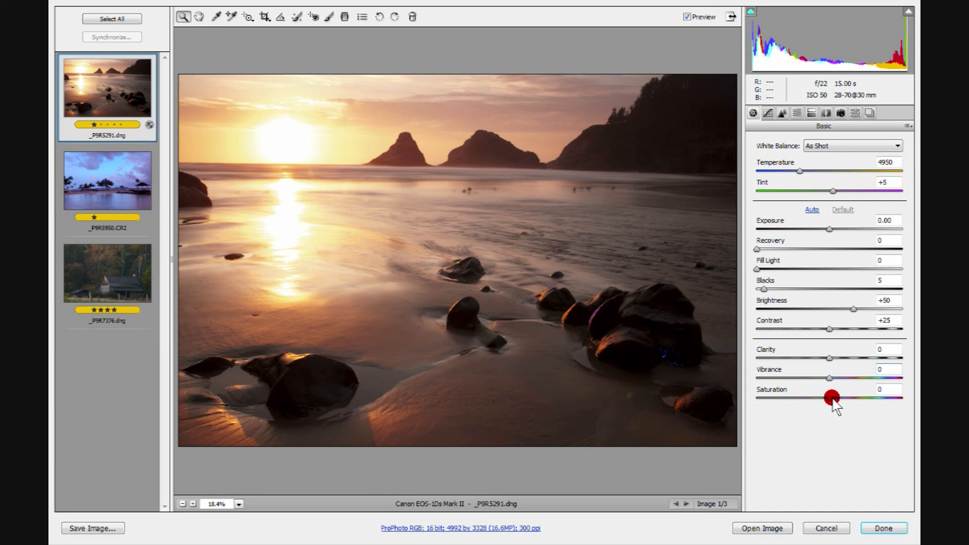